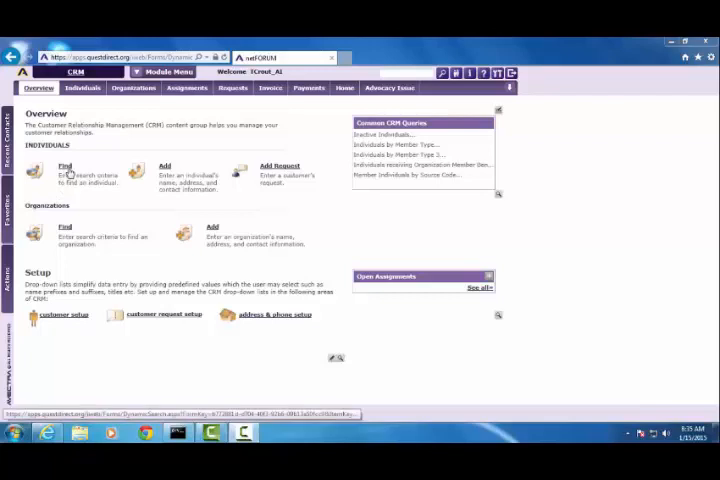
- Reach the Find Individual form via the Find link under Individuals on the CRM Overview
{"action": "left_click", "coordinate": [65, 166]}
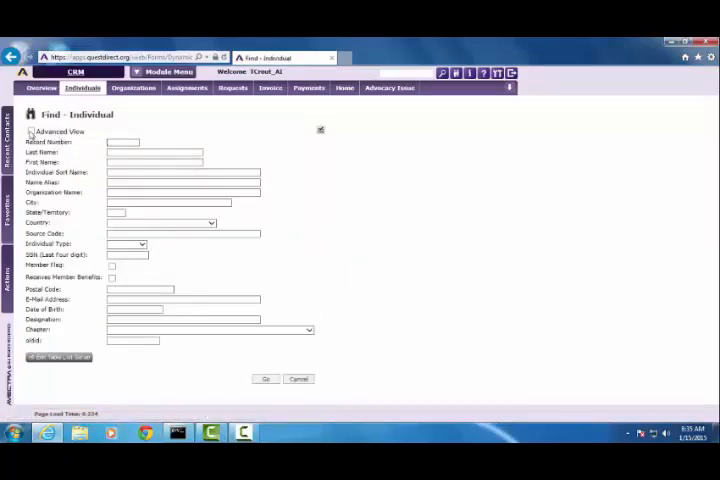
{"action": "left_click", "coordinate": [30, 132]}
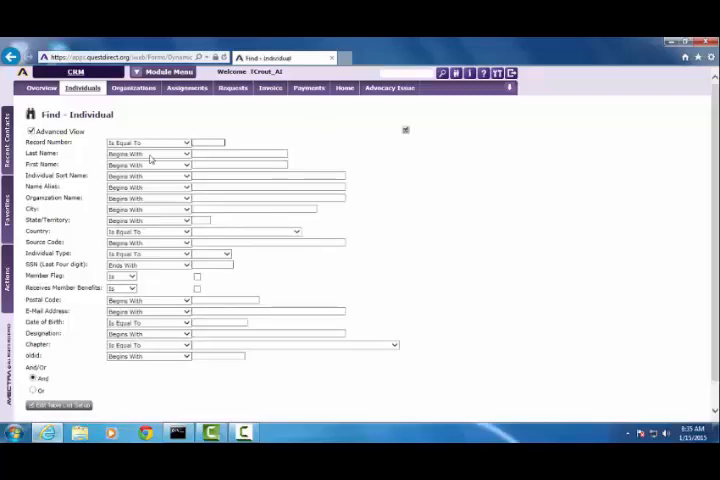
{"action": "left_click", "coordinate": [151, 154]}
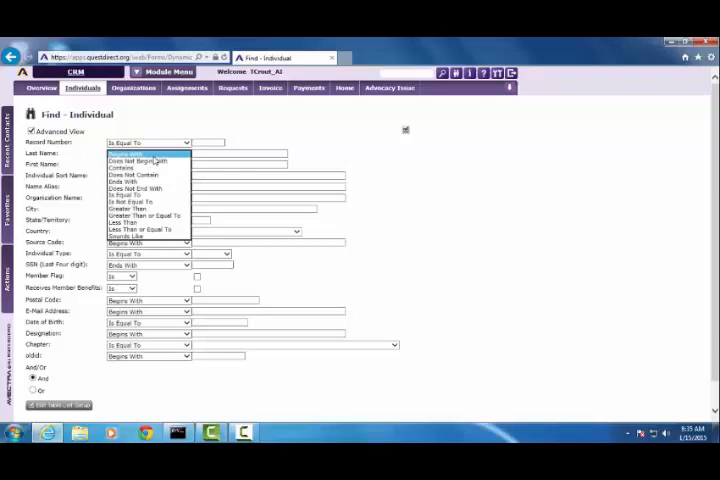
{"action": "left_click", "coordinate": [160, 128]}
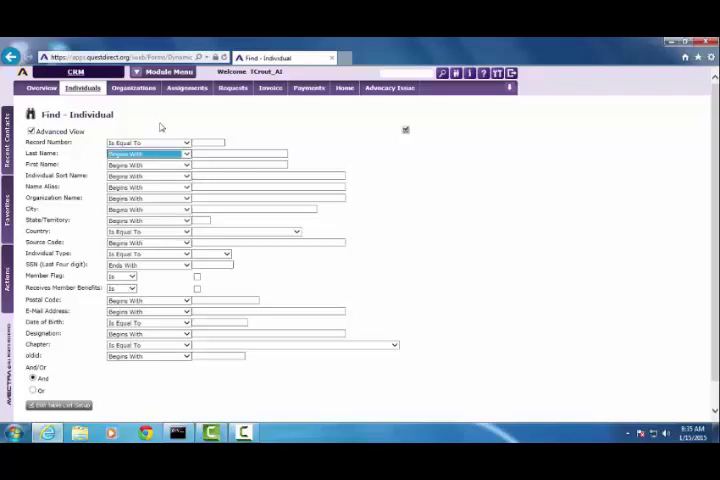
{"action": "left_click", "coordinate": [204, 153]}
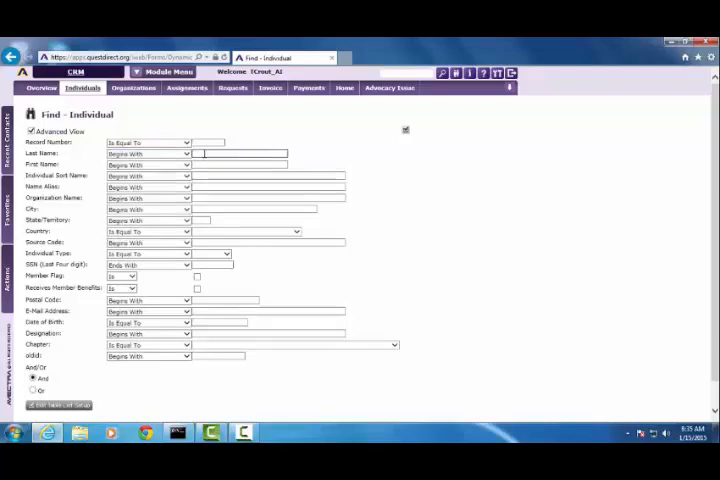
{"action": "type", "text": "BRed"}
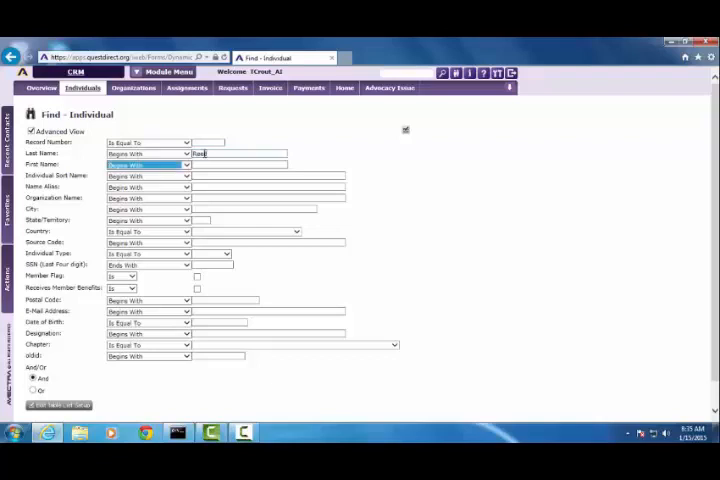
{"action": "key", "text": "Tab"}
{"action": "type", "text": "Michael"}
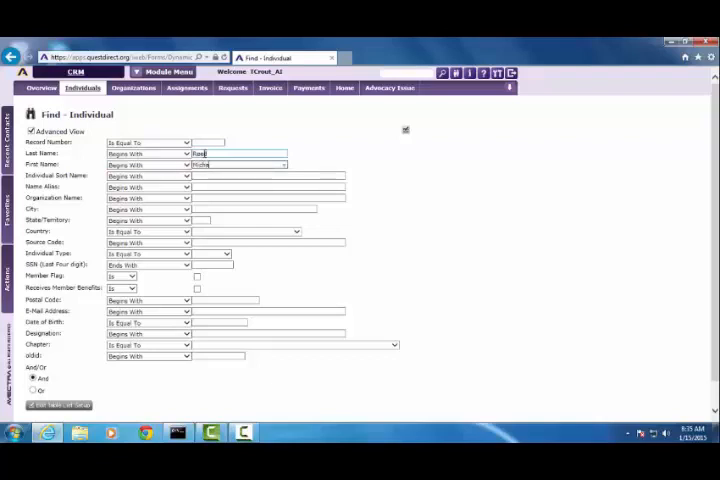
{"action": "key", "text": "Return"}
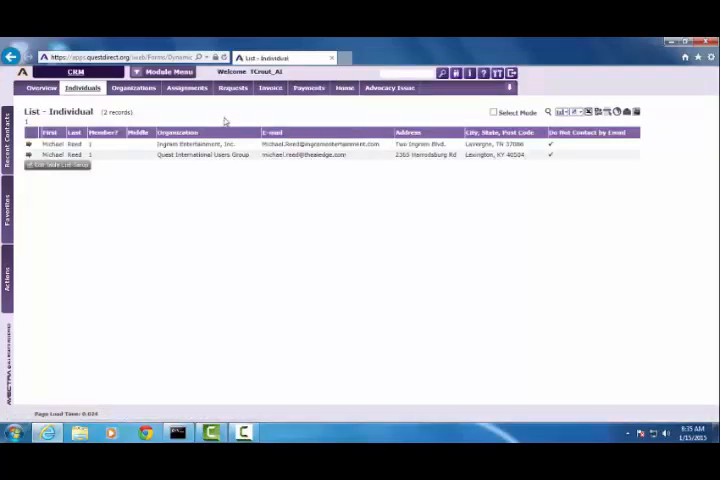
- Show the Recent Contacts panel of recently contacted individuals and organizations
{"action": "left_click", "coordinate": [7, 140]}
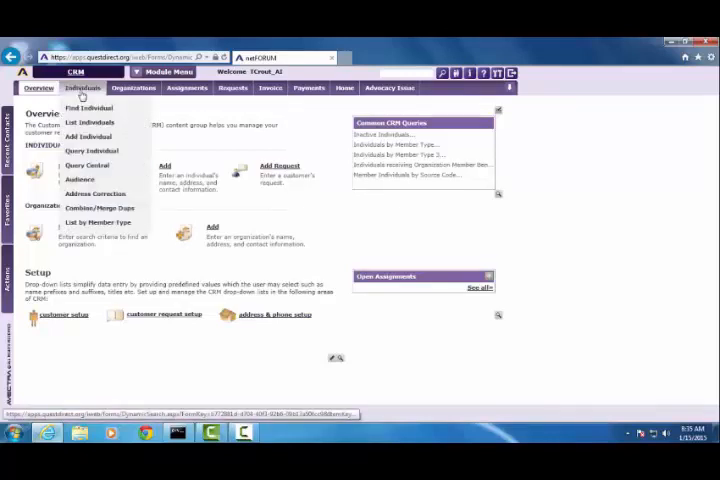
{"action": "mouse_move", "coordinate": [83, 88]}
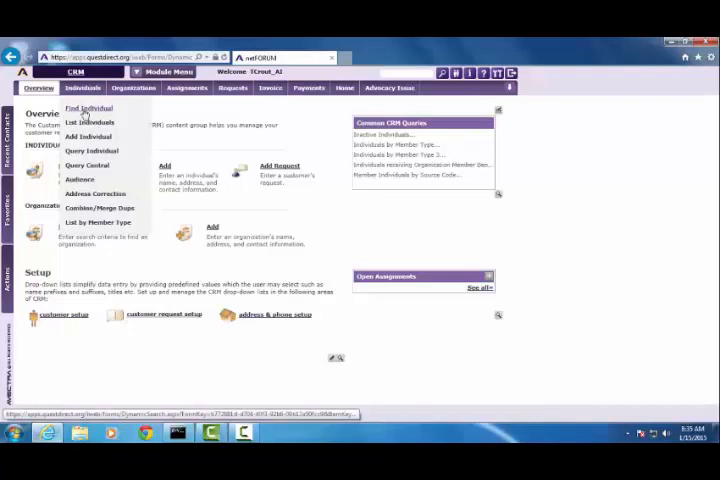
- Reach the Find - Individual form again via Find Individual in the Individuals dropdown
{"action": "left_click", "coordinate": [85, 109]}
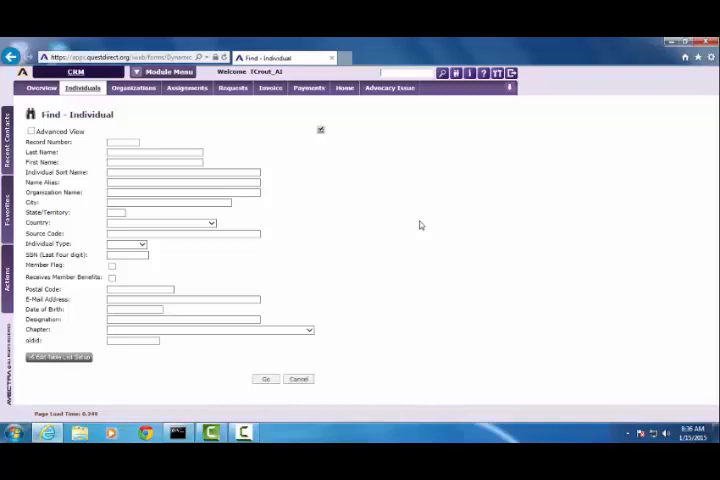
{"action": "type", "text": "Michel"}
{"action": "type", "text": " Reed"}
{"action": "key", "text": "Return"}
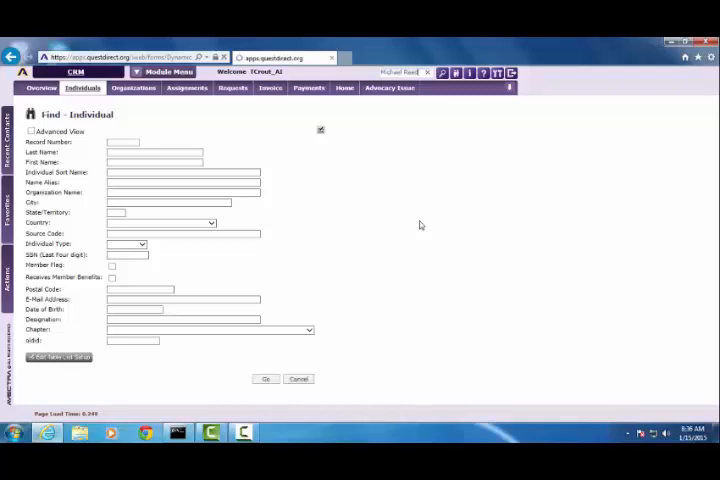